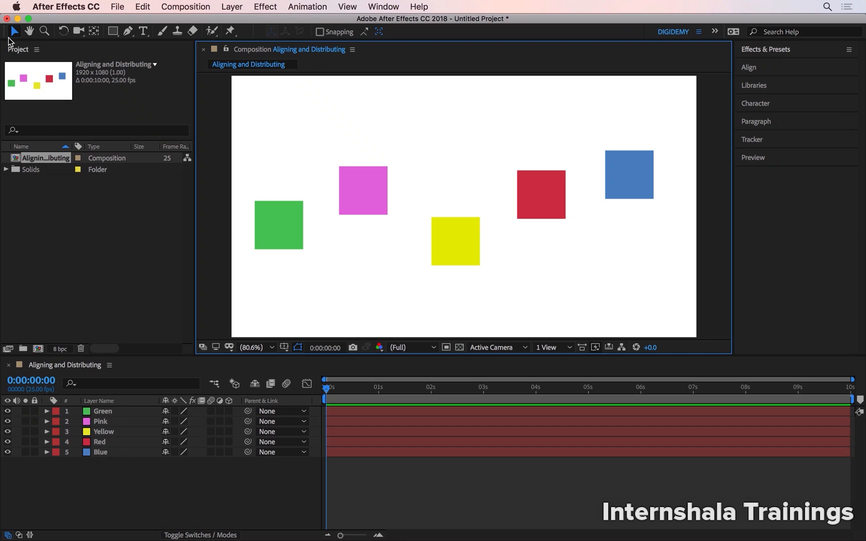
# - Select the green, pink, yellow, red and blue squares together in the composition view
pyautogui.click(277, 233)
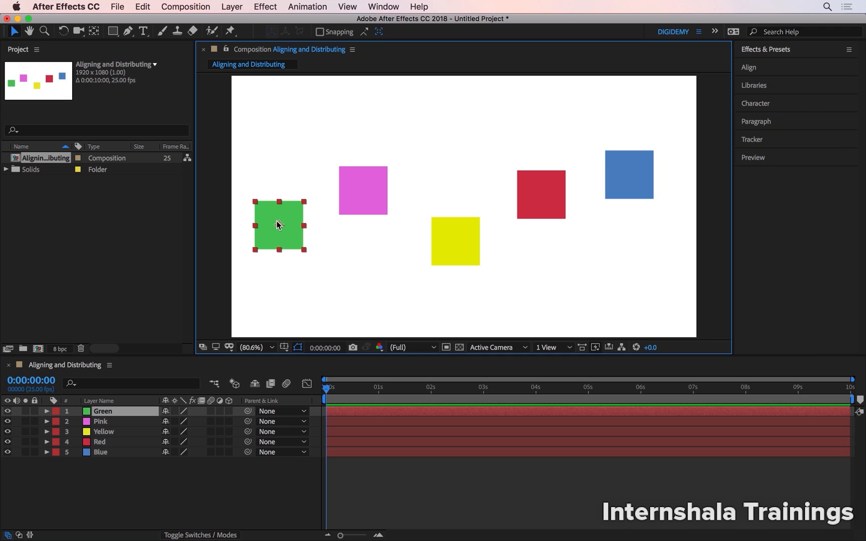
pyautogui.keyDown('shift'); pyautogui.click(347, 199); pyautogui.keyUp('shift')
pyautogui.keyDown('shift'); pyautogui.click(452, 246); pyautogui.keyUp('shift')
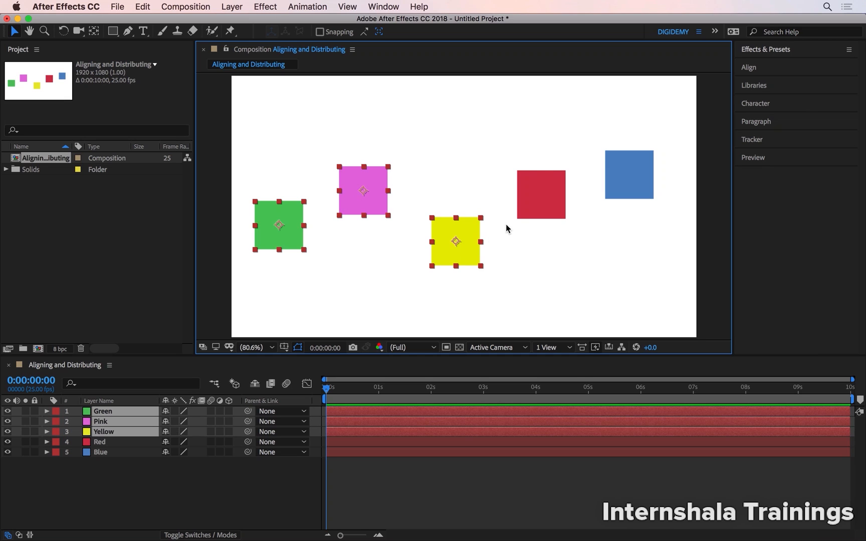
pyautogui.keyDown('shift'); pyautogui.click(538, 206); pyautogui.keyUp('shift')
pyautogui.keyDown('shift'); pyautogui.click(636, 161); pyautogui.keyUp('shift')
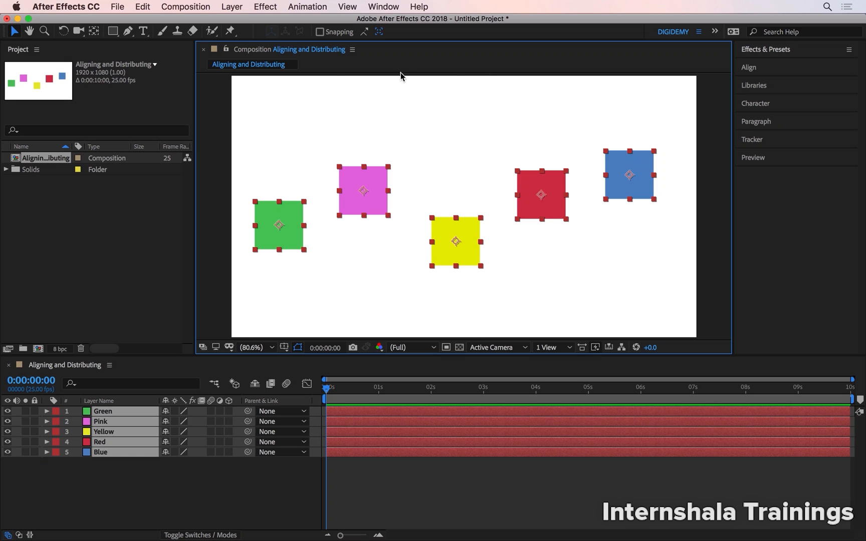
# - Select the layers Green through Blue as a range in the timeline, taking Yellow out of the selection and adding it back
pyautogui.click(95, 463)
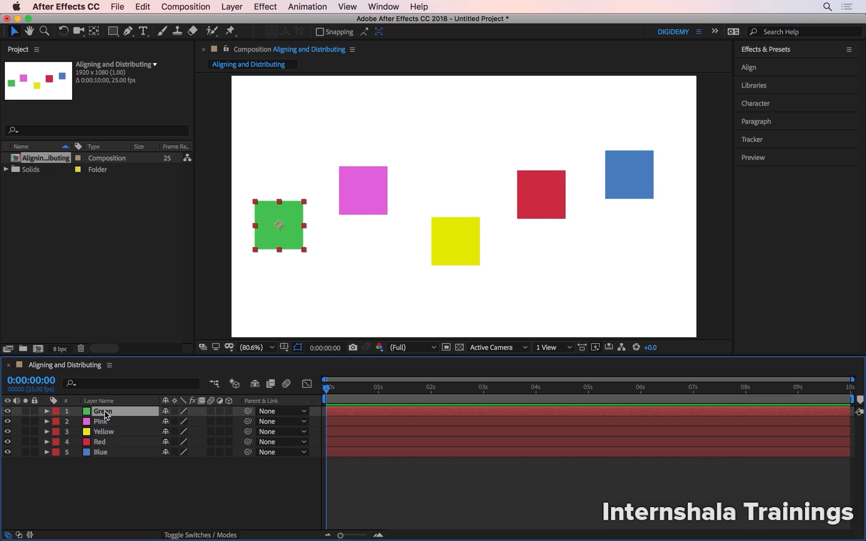
pyautogui.click(107, 413)
pyautogui.keyDown('shift'); pyautogui.click(105, 452); pyautogui.keyUp('shift')
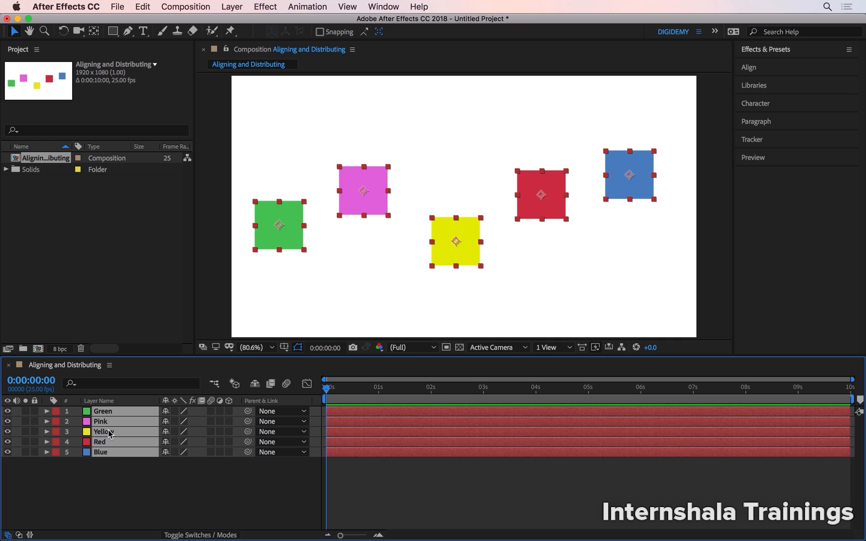
pyautogui.keyDown('super'); pyautogui.click(109, 433); pyautogui.keyUp('super')
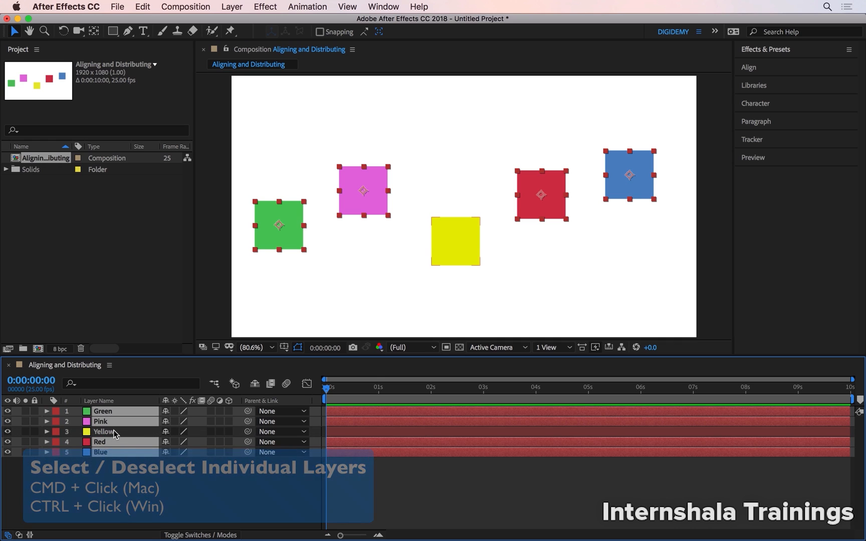
pyautogui.keyDown('super'); pyautogui.click(113, 433); pyautogui.keyUp('super')
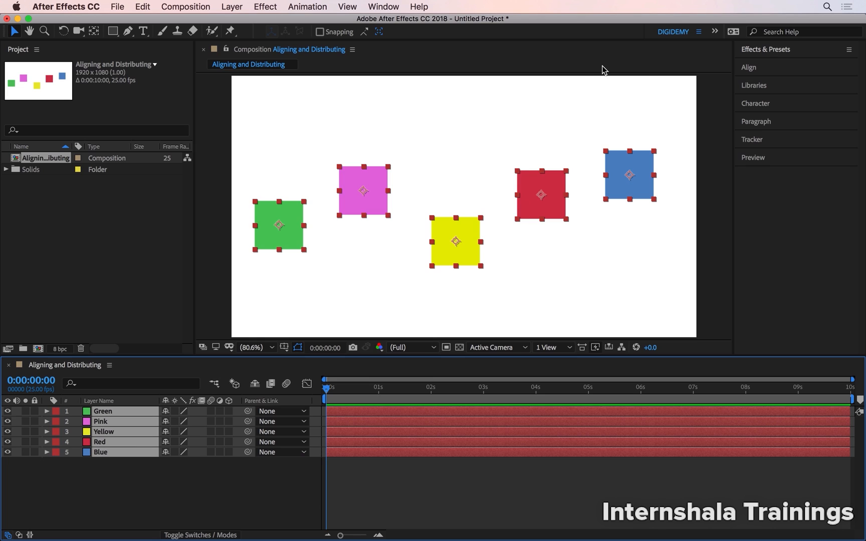
# - Bring up the Align panel for the selected layers
pyautogui.click(392, 6)
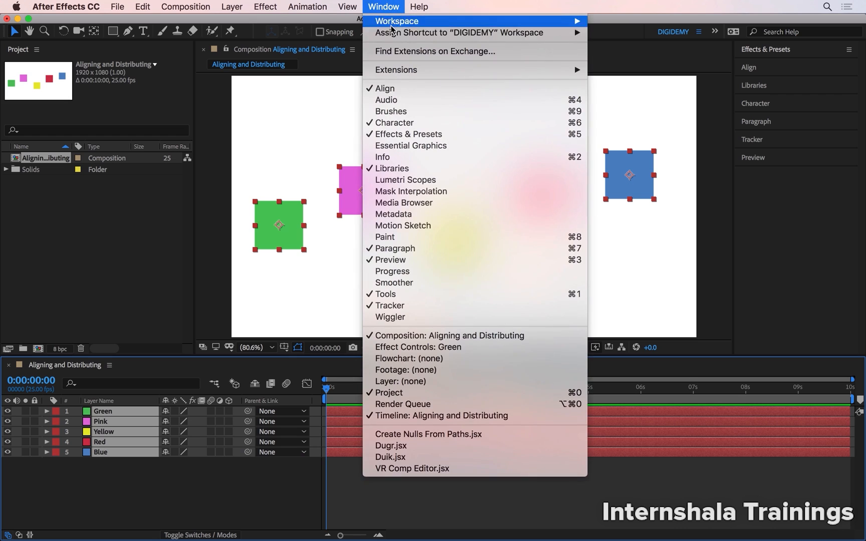
pyautogui.click(397, 88)
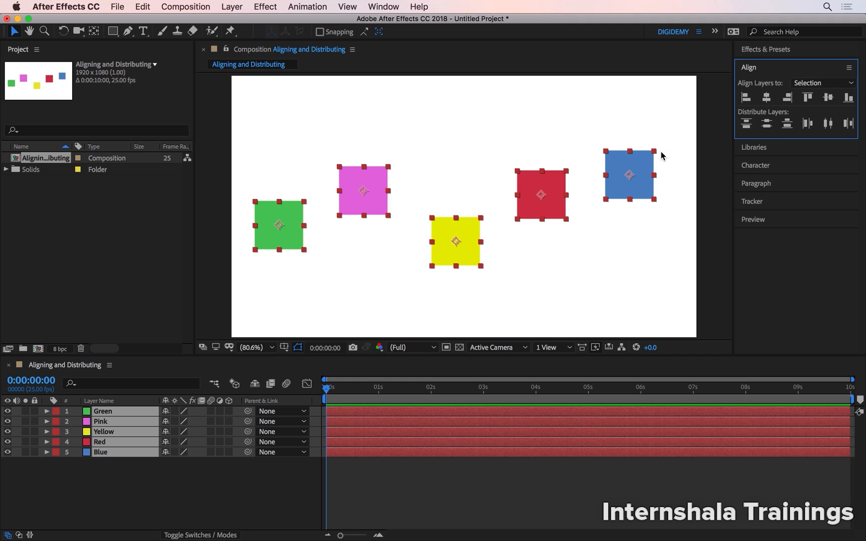
# - Try aligning the five layers to the top edge of the Composition, undo it, and set the alignment reference back to Selection
pyautogui.click(823, 83)
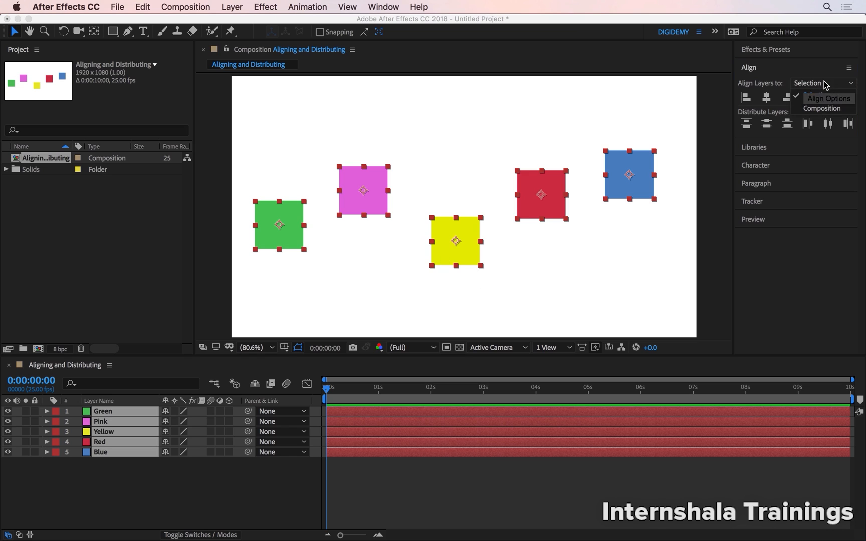
pyautogui.click(832, 110)
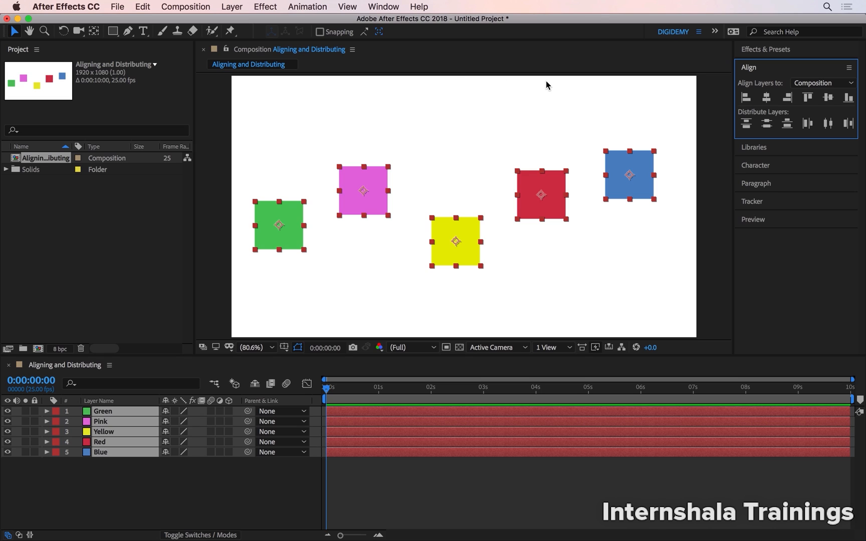
pyautogui.click(809, 97)
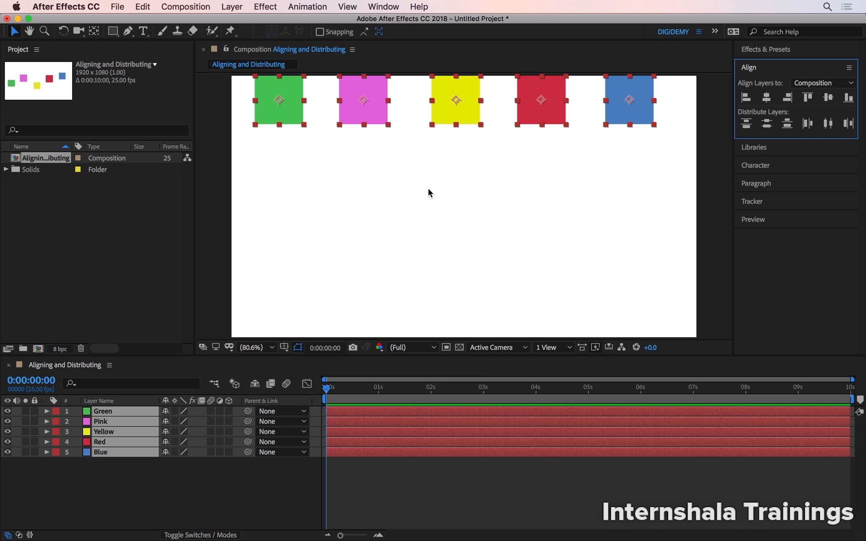
pyautogui.press('super+z')
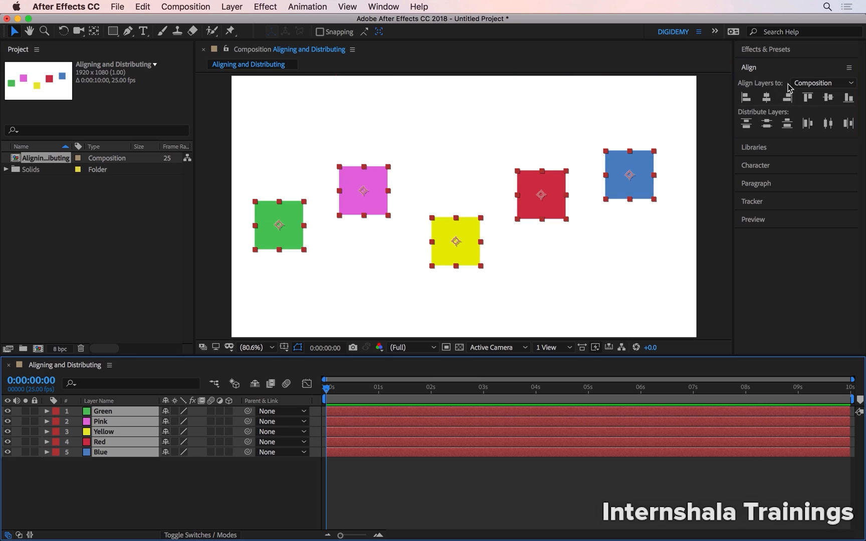
pyautogui.click(804, 84)
pyautogui.click(819, 95)
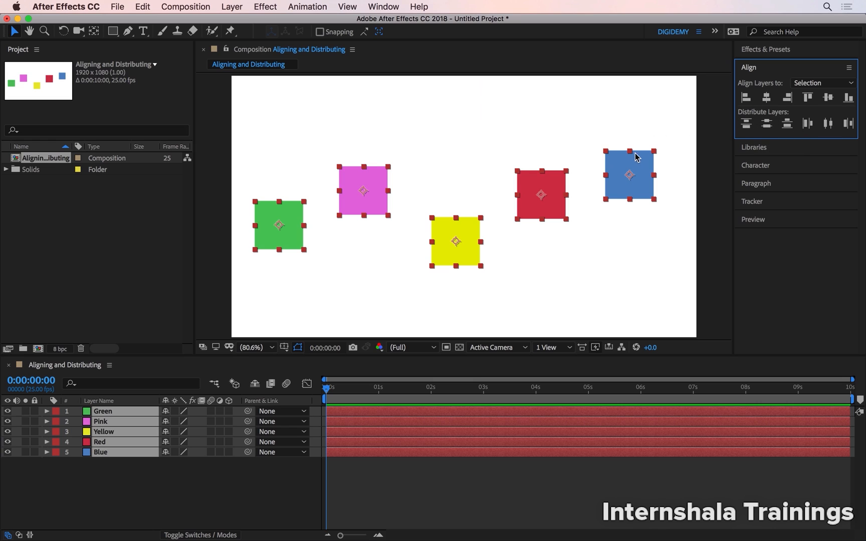
# - Try aligning the five squares by their top edges and by their bottom edges within the selection, undoing each alignment
pyautogui.click(808, 98)
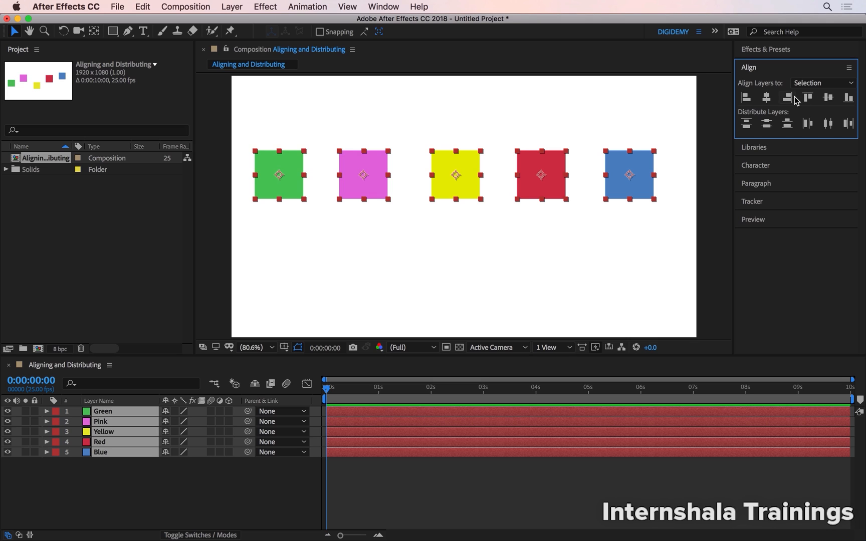
pyautogui.press('super+z')
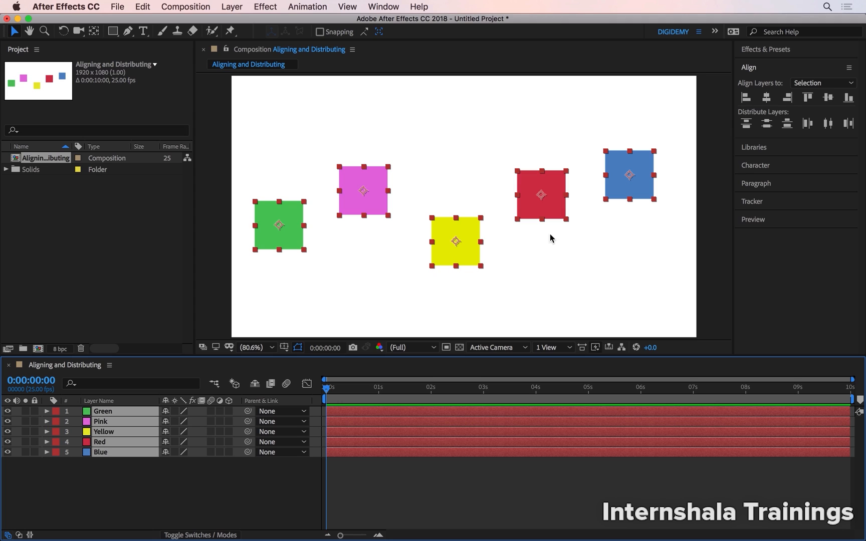
pyautogui.click(848, 99)
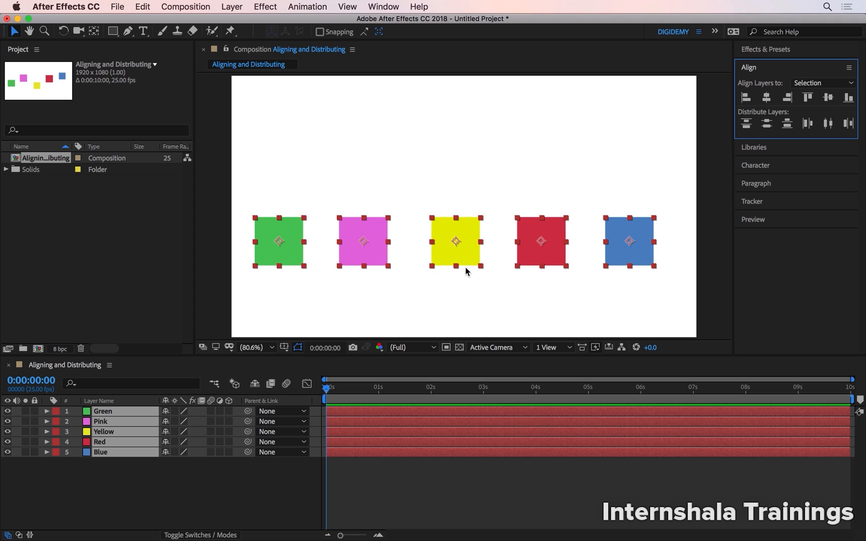
pyautogui.press('super+z')
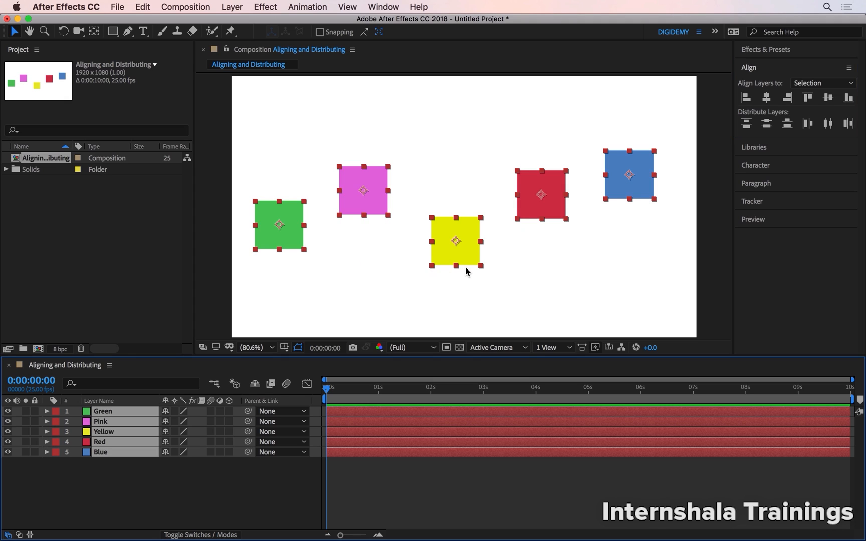
# - Align the five squares on their vertical centers, distribute them evenly by horizontal center, and deselect them
pyautogui.click(829, 103)
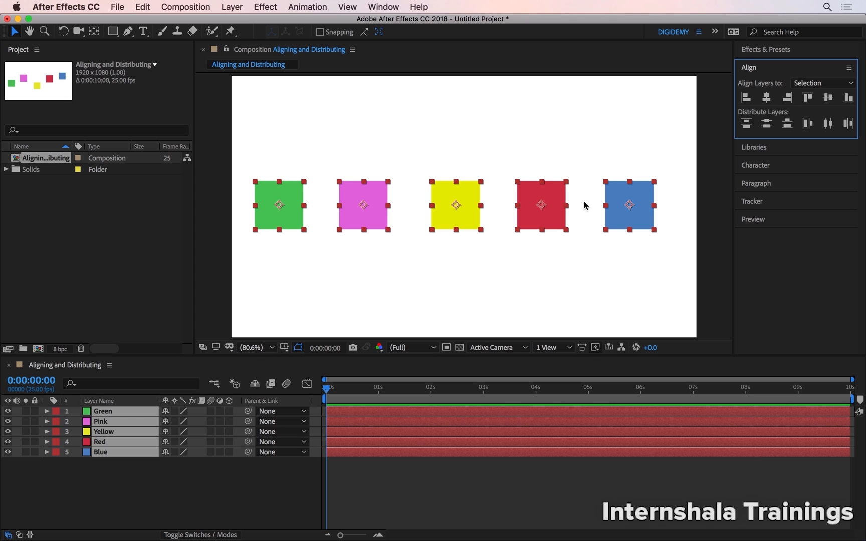
pyautogui.click(829, 123)
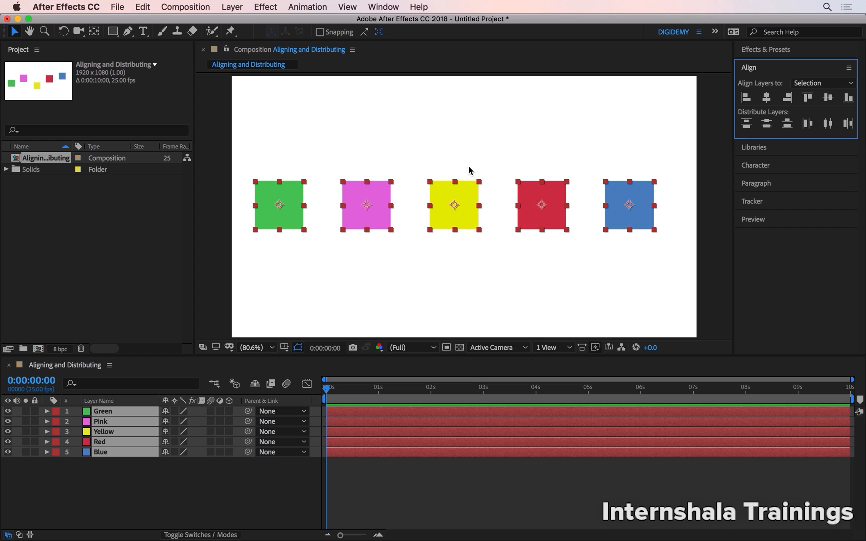
pyautogui.click(461, 149)
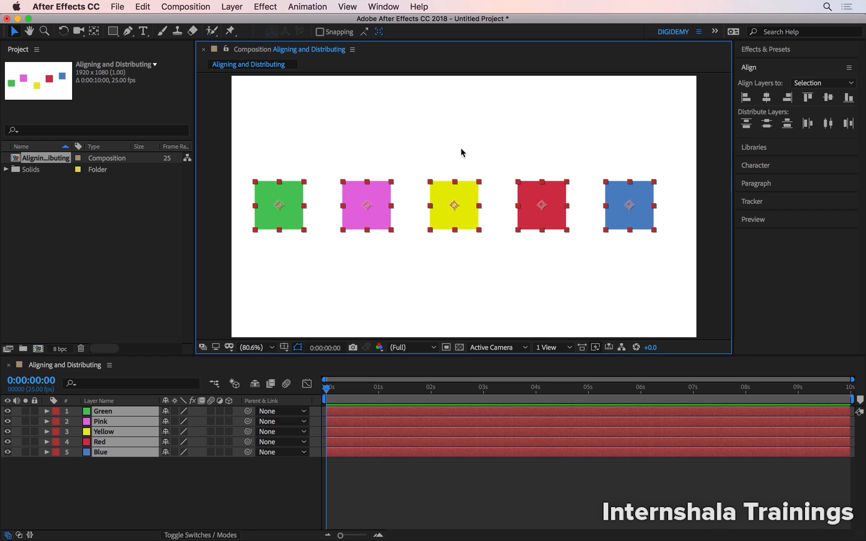
pyautogui.click(512, 126)
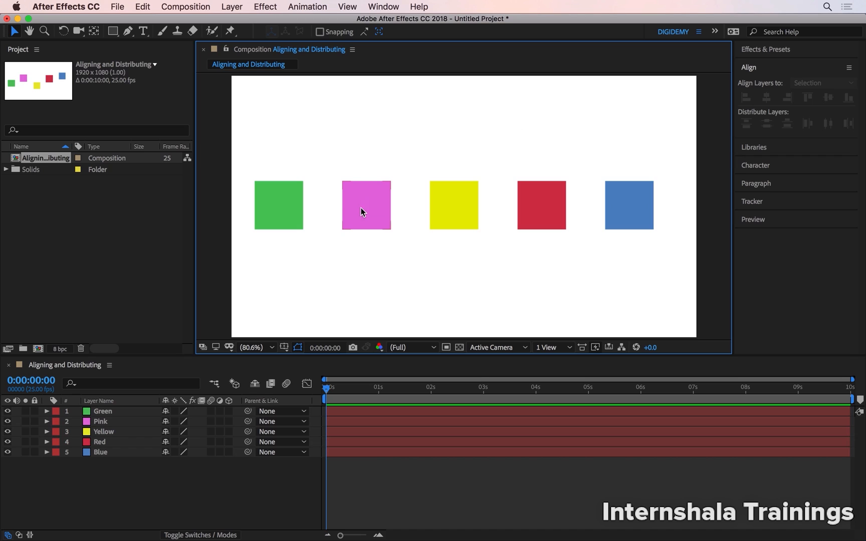
# - Try moving the pink square over the yellow one and return it to the row between the green and yellow squares
pyautogui.moveTo(361, 207)
pyautogui.mouseDown()
pyautogui.moveTo(388, 204)
pyautogui.moveTo(366, 199)
pyautogui.mouseUp()
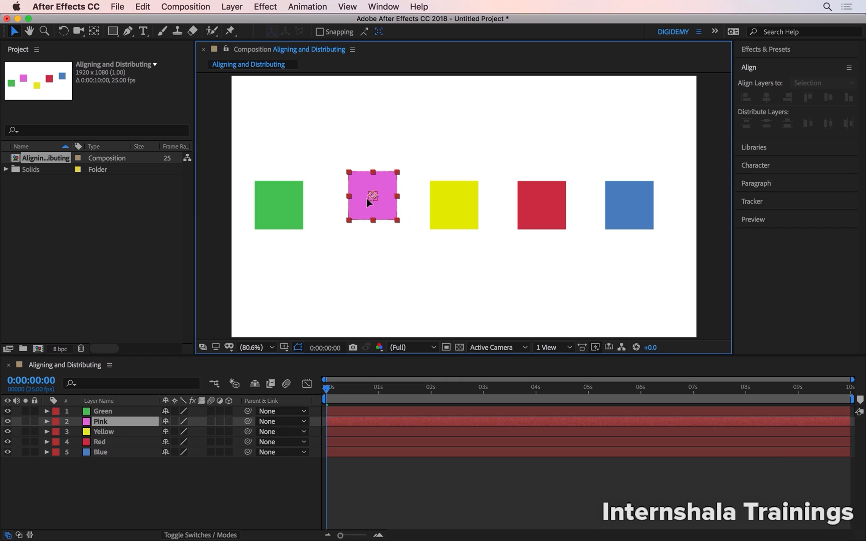
pyautogui.moveTo(366, 199); pyautogui.dragTo(366, 199)
pyautogui.moveTo(366, 198); pyautogui.dragTo(417, 191)
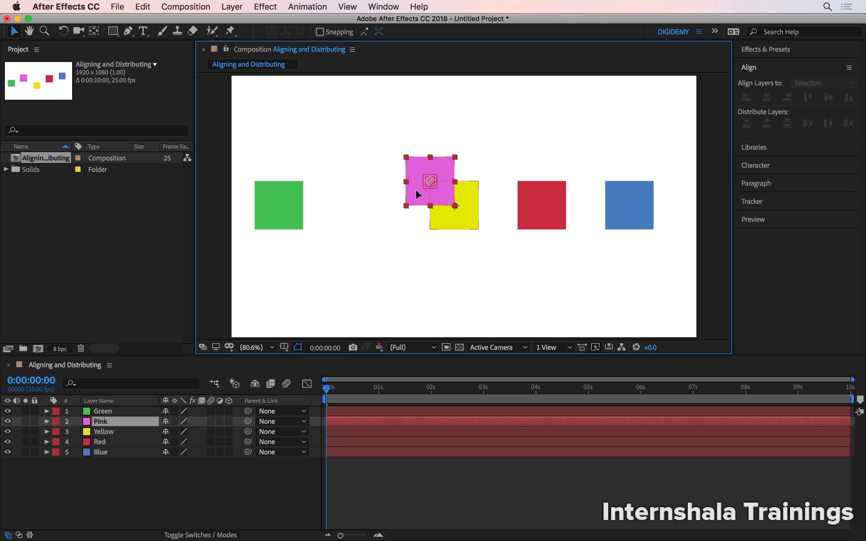
pyautogui.moveTo(416, 190); pyautogui.dragTo(355, 206)
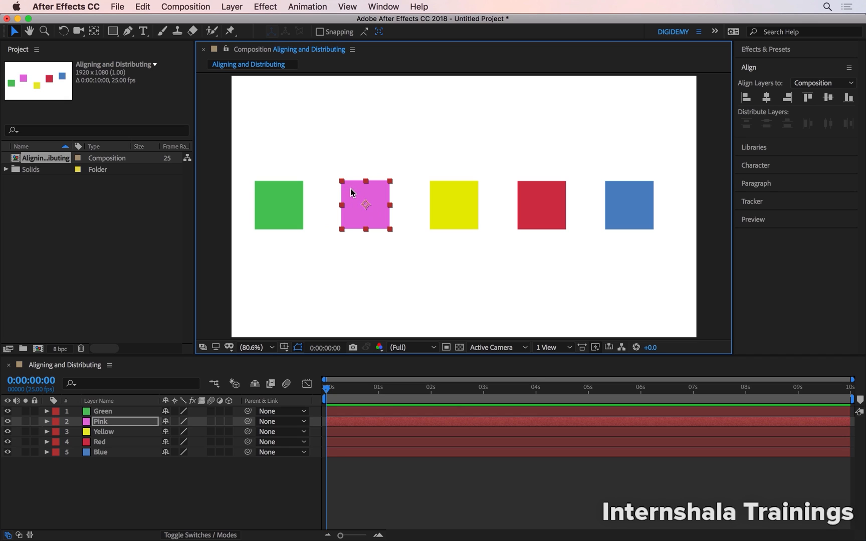
# - Snap the pink, yellow, red and blue squares corner to corner in a zigzag from the green one and center all five in the composition
pyautogui.moveTo(350, 189); pyautogui.dragTo(317, 240)
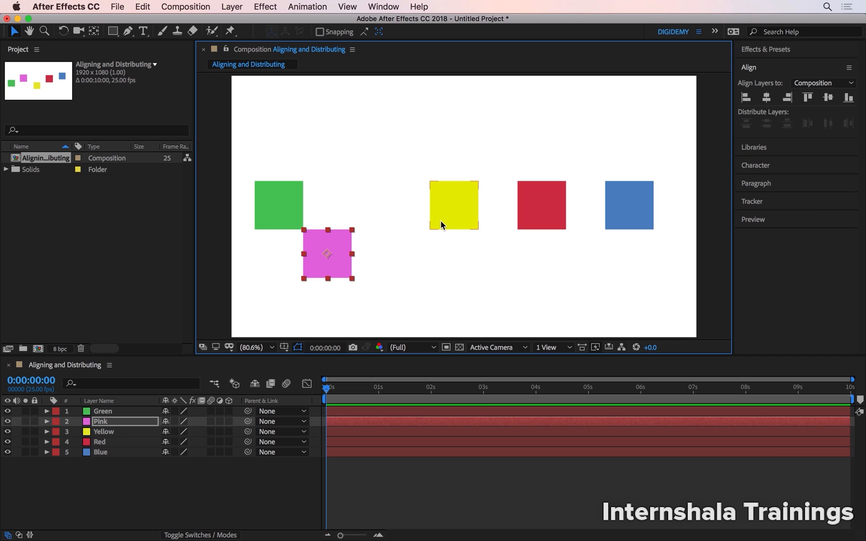
pyautogui.moveTo(441, 220); pyautogui.dragTo(367, 219)
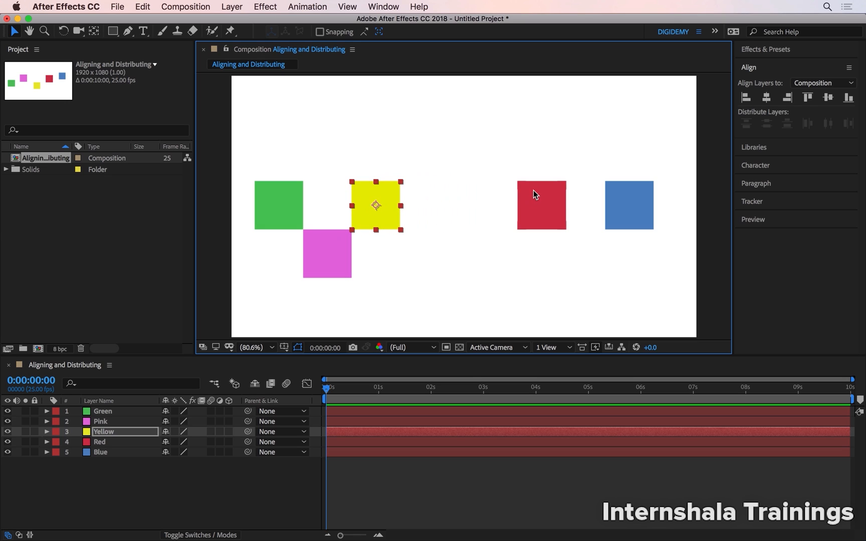
pyautogui.moveTo(528, 190); pyautogui.dragTo(411, 238)
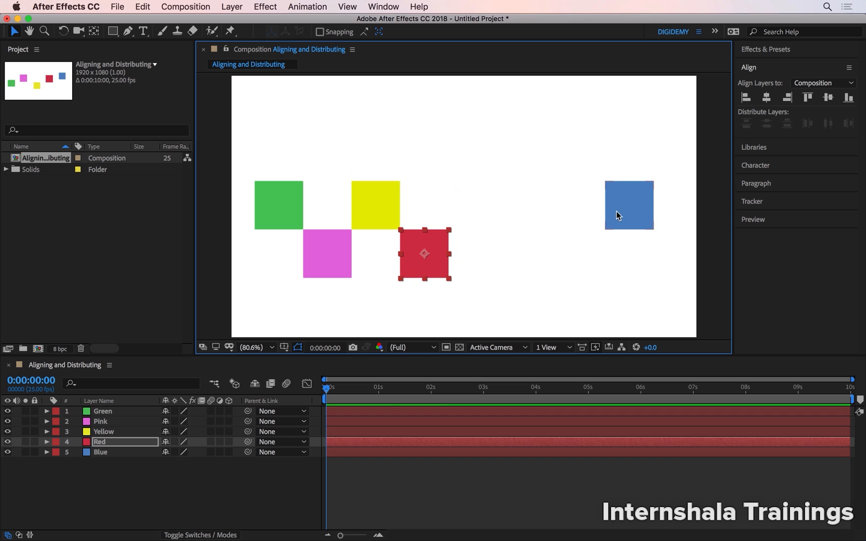
pyautogui.moveTo(618, 216); pyautogui.dragTo(464, 217)
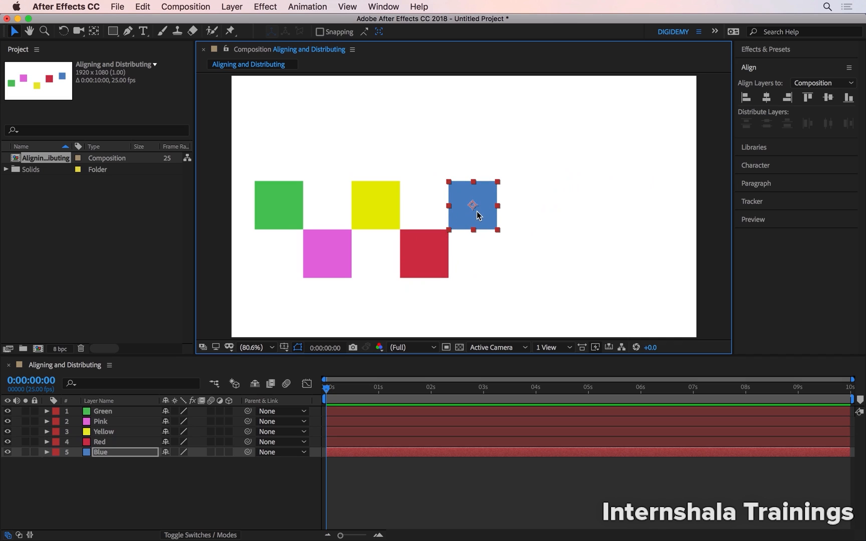
pyautogui.press('super+a')
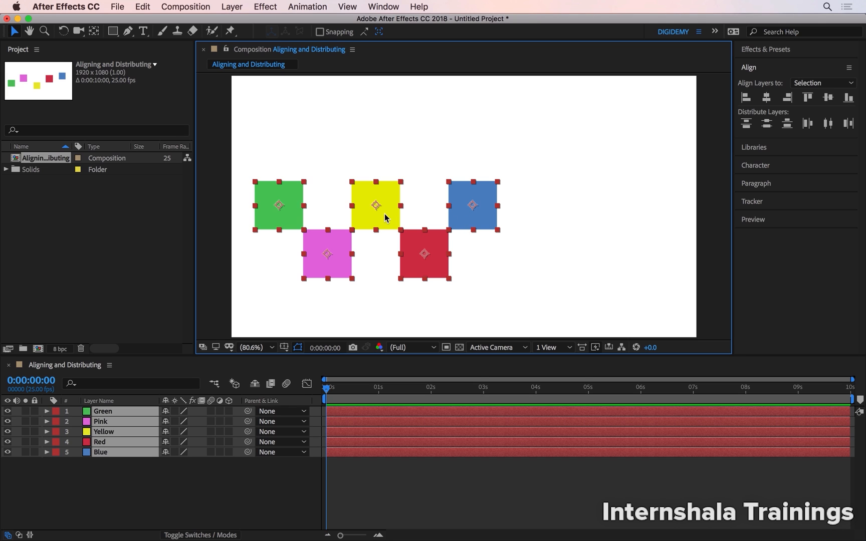
pyautogui.moveTo(377, 217); pyautogui.dragTo(469, 199)
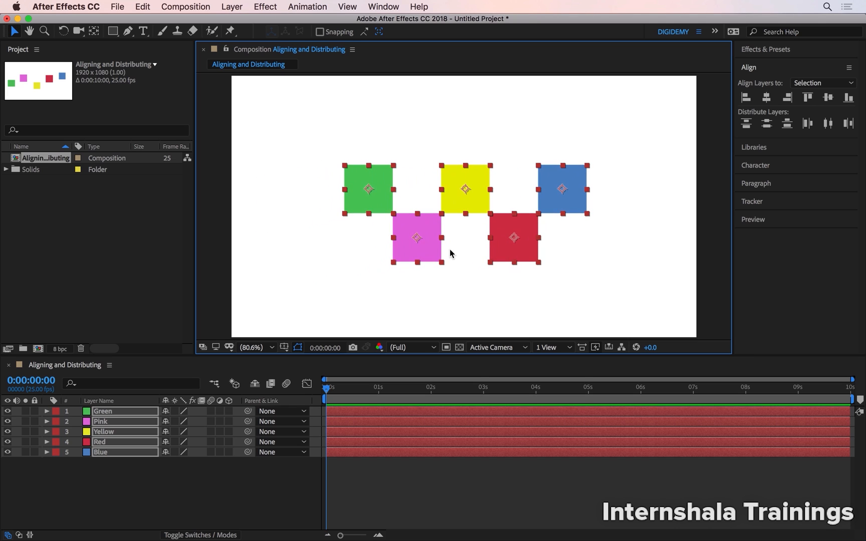